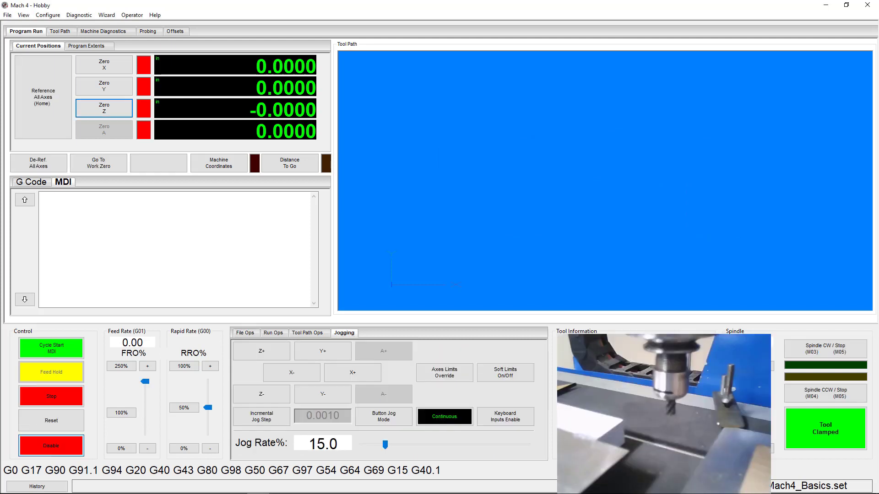
Reference all X, Y and Z axes and dismiss the Referencing complete message
click(49, 125)
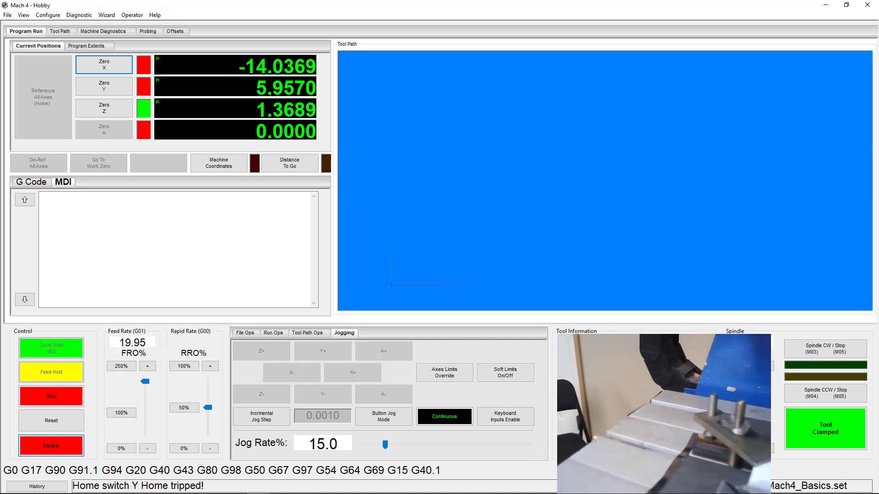
key(Return)
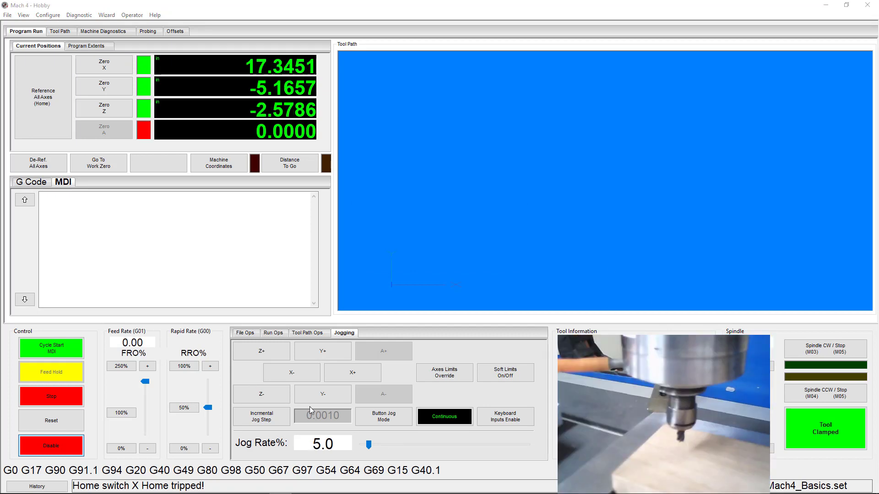
Jog Z down continuously and in short bursts toward the gauge
click(278, 398)
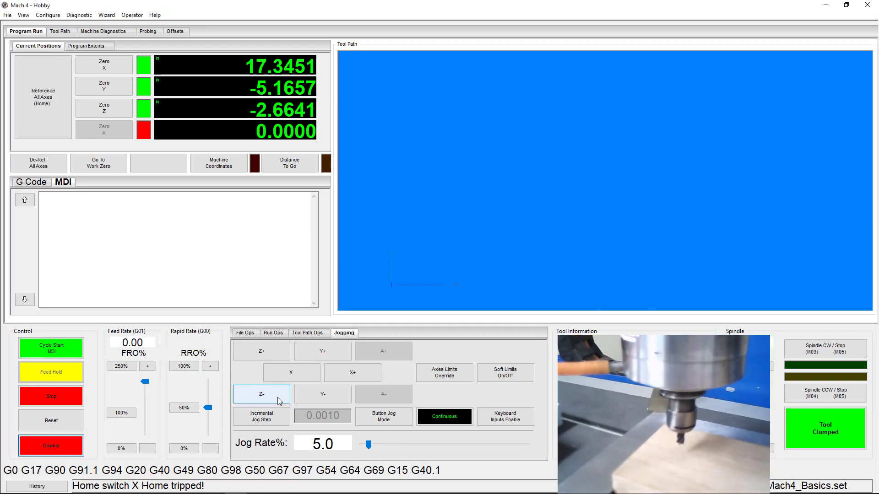
click(277, 397)
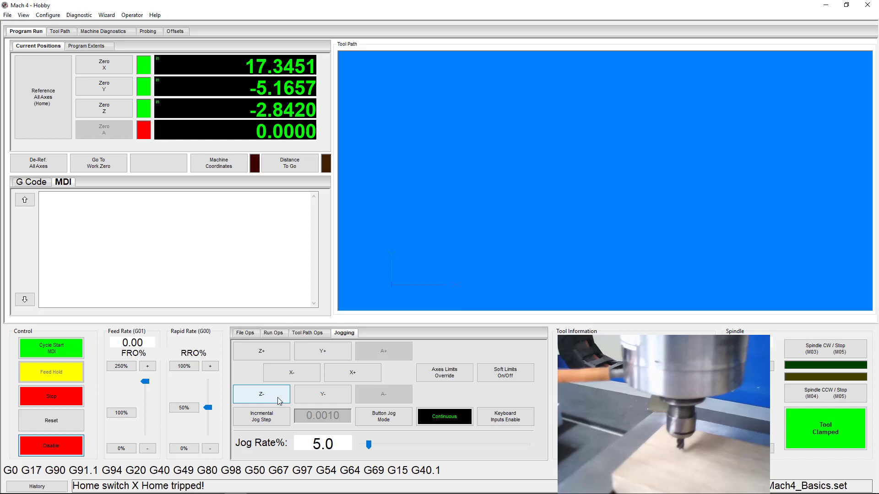
click(278, 397)
click(278, 397)
click(277, 398)
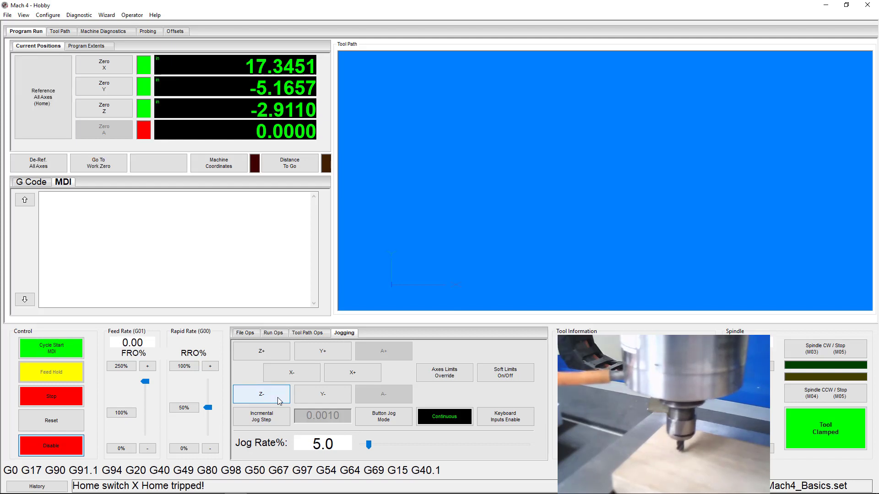
Switch jogging to Incremental mode with a 0.0010 step size
click(393, 421)
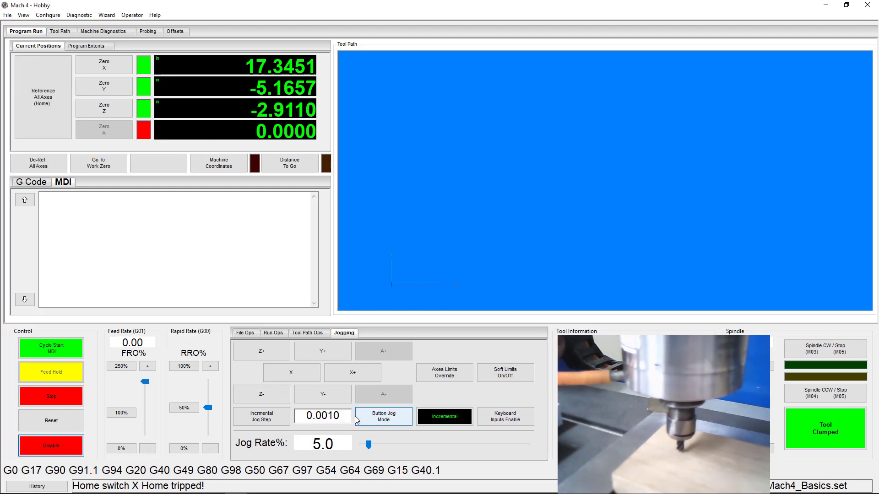
click(275, 415)
click(274, 414)
click(275, 415)
click(275, 414)
click(275, 414)
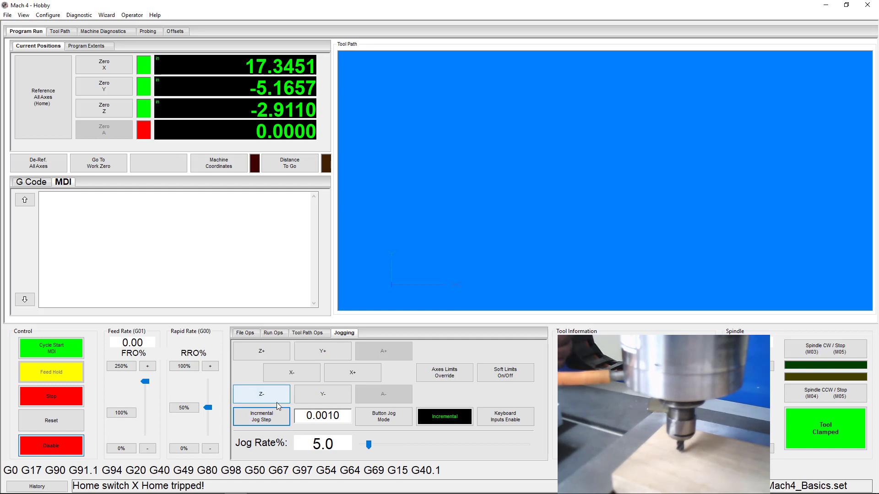
Step Z down in 0.0010 increments until the tool touches the gauge at -2.9610
click(276, 394)
click(276, 394)
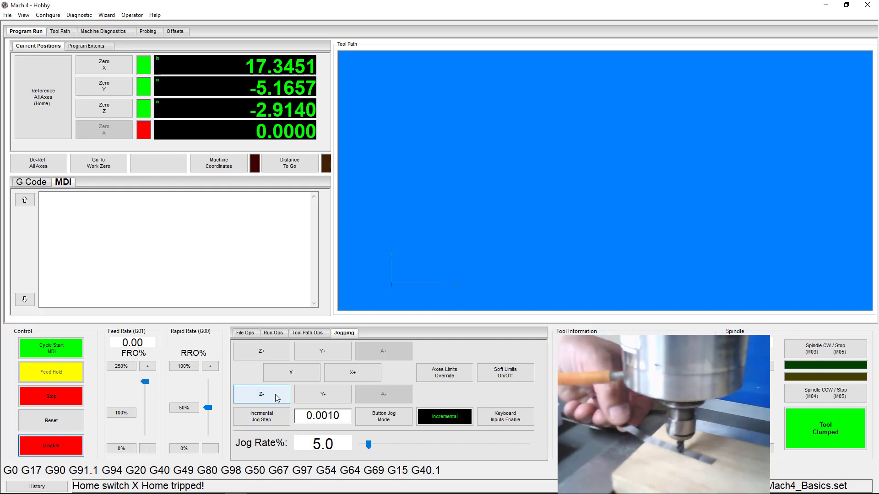
click(276, 394)
click(276, 394)
click(275, 394)
click(276, 394)
click(276, 394)
click(275, 394)
click(276, 394)
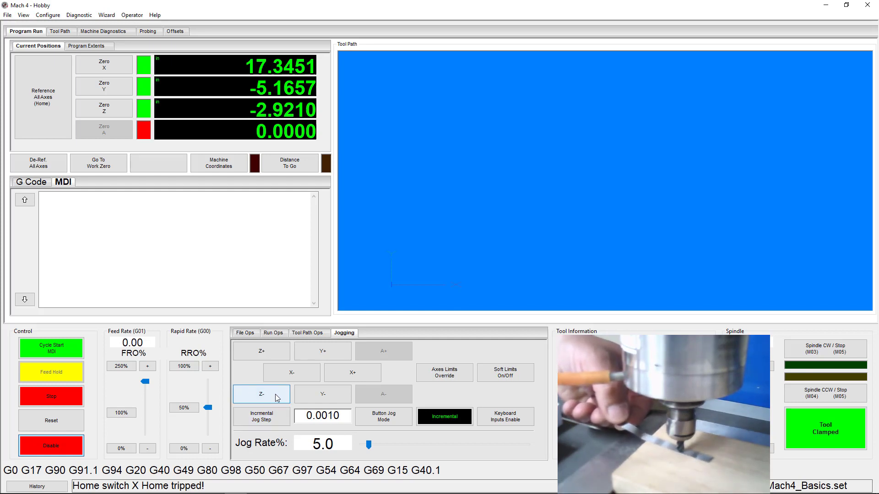
click(275, 394)
click(276, 394)
click(276, 394)
click(276, 394)
click(276, 394)
click(275, 395)
click(275, 394)
click(276, 394)
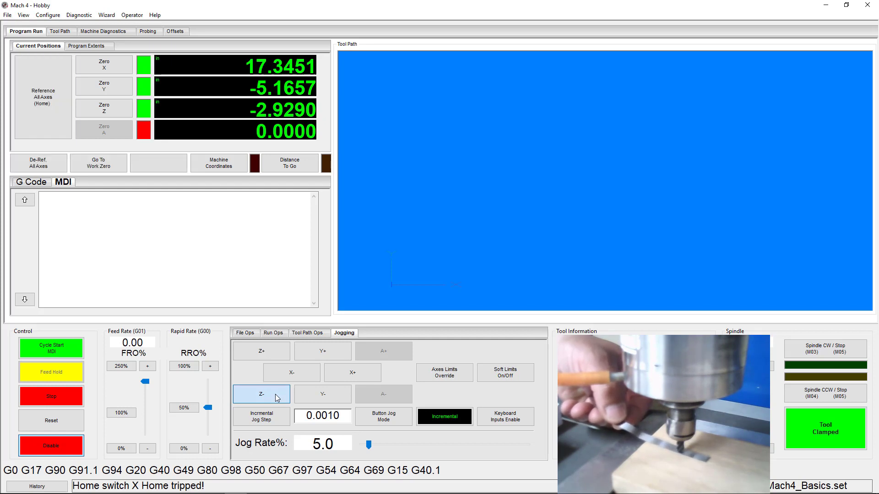
click(276, 394)
click(276, 394)
click(275, 394)
click(276, 394)
click(276, 395)
click(276, 394)
click(276, 394)
click(276, 394)
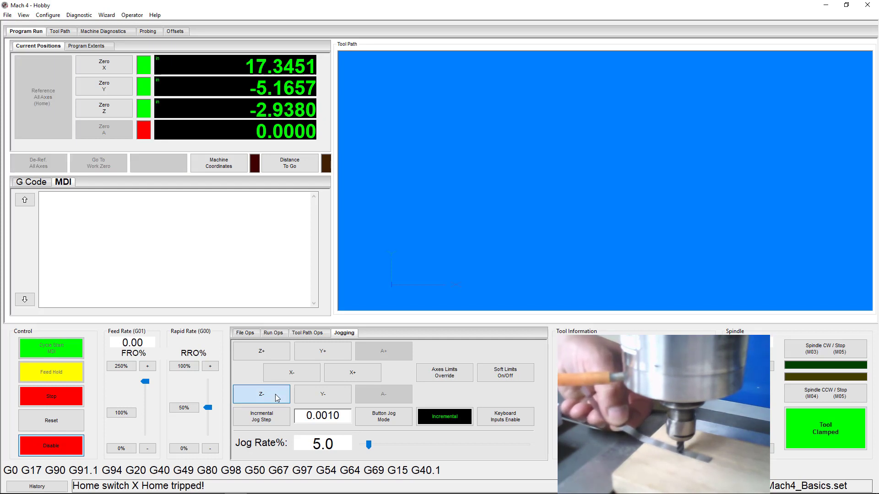
click(276, 394)
click(276, 394)
click(275, 394)
click(275, 394)
click(276, 395)
click(276, 394)
click(276, 394)
click(276, 394)
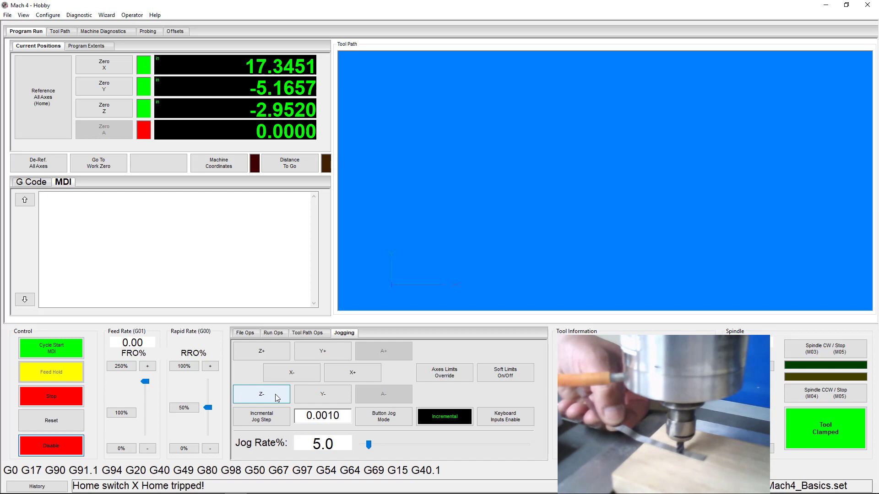
click(276, 394)
click(275, 394)
click(276, 395)
click(276, 394)
click(276, 394)
click(276, 395)
click(276, 394)
click(276, 395)
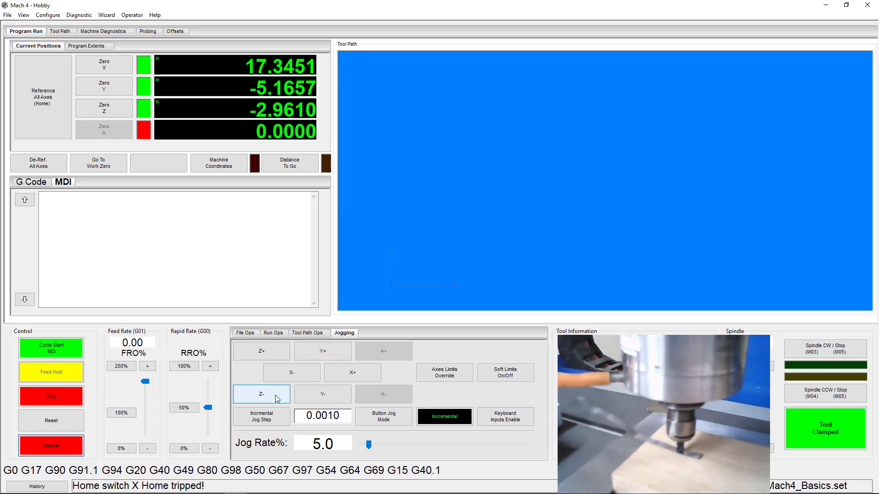
Set the Z work zero using a .001 gage block height, then return jogging to Continuous
click(172, 32)
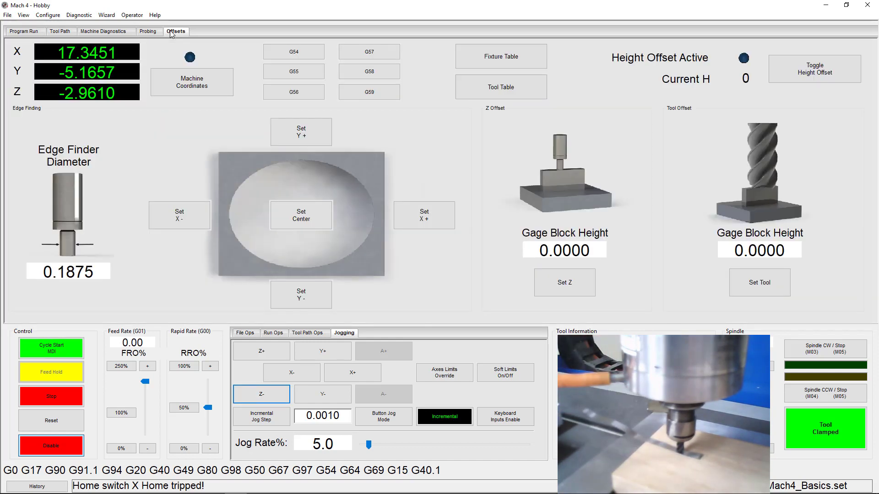
click(601, 253)
text(.001)
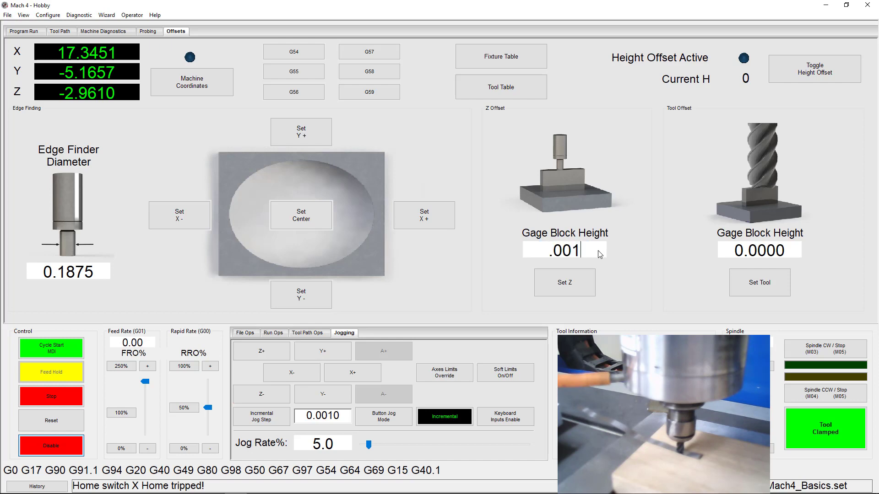
key(Return)
click(565, 282)
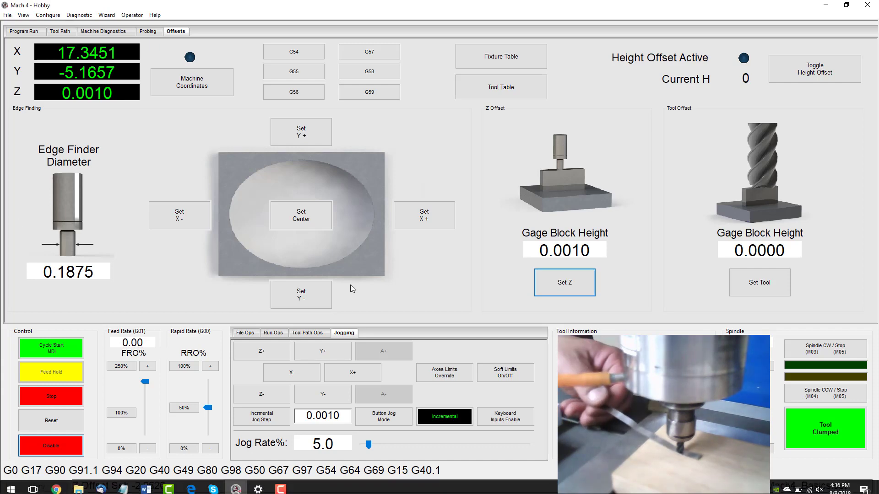
click(370, 419)
Raise Z and unclamp then reclamp the spindle to swap in tool 2
drag(260, 349, 252, 344)
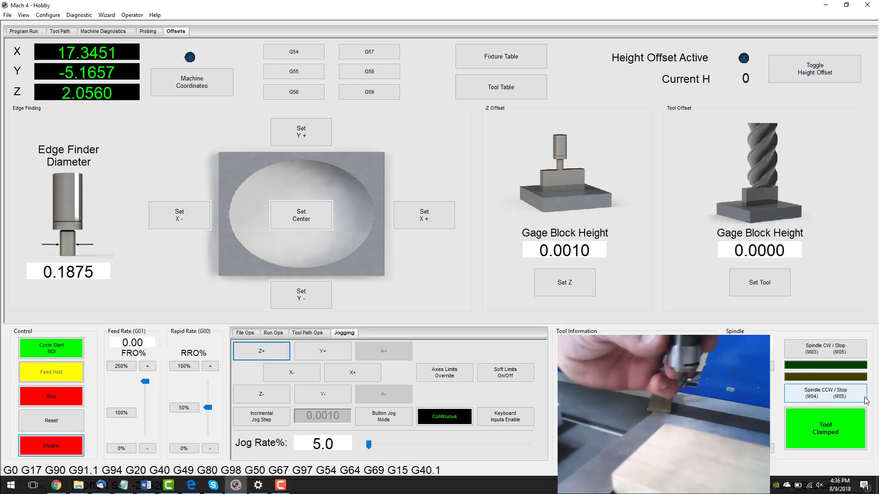
click(837, 419)
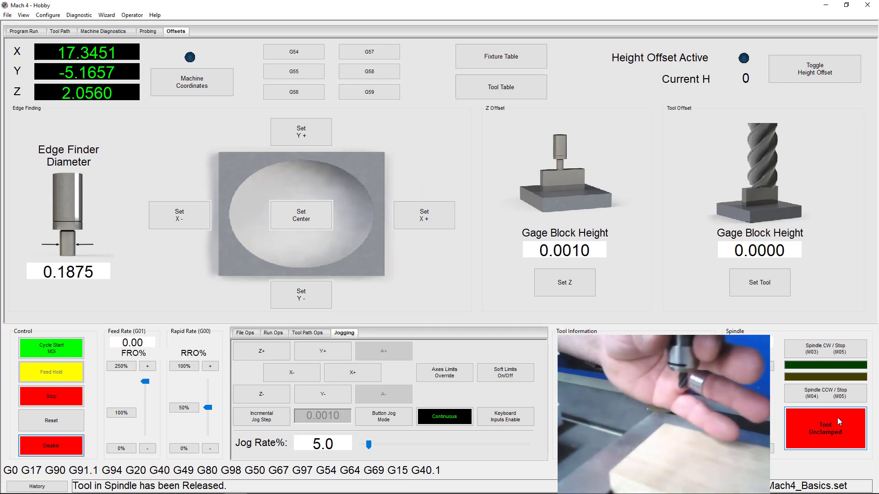
click(838, 418)
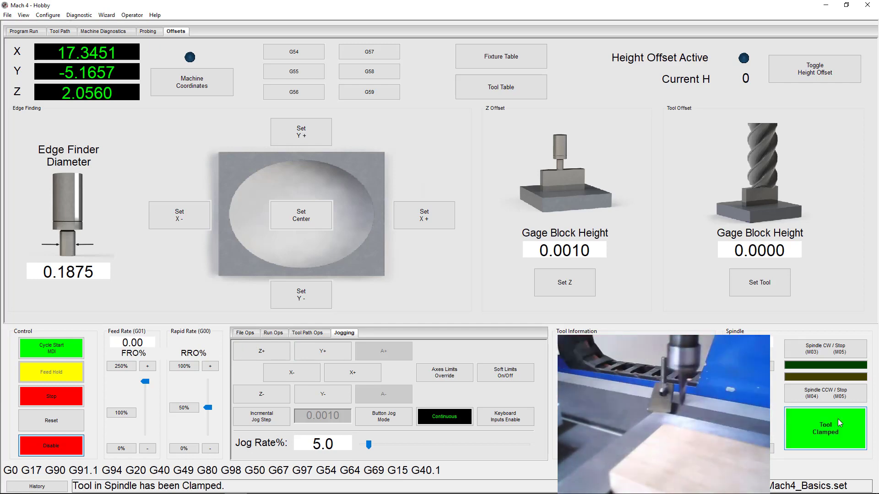
Run T2 M6 and G43 H2 from MDI on the Program Run page
click(26, 31)
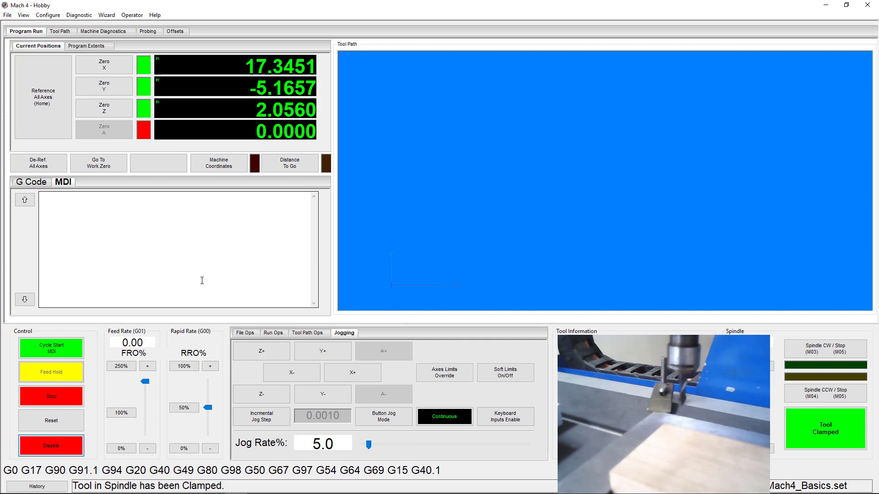
click(158, 227)
text(T2 M6)
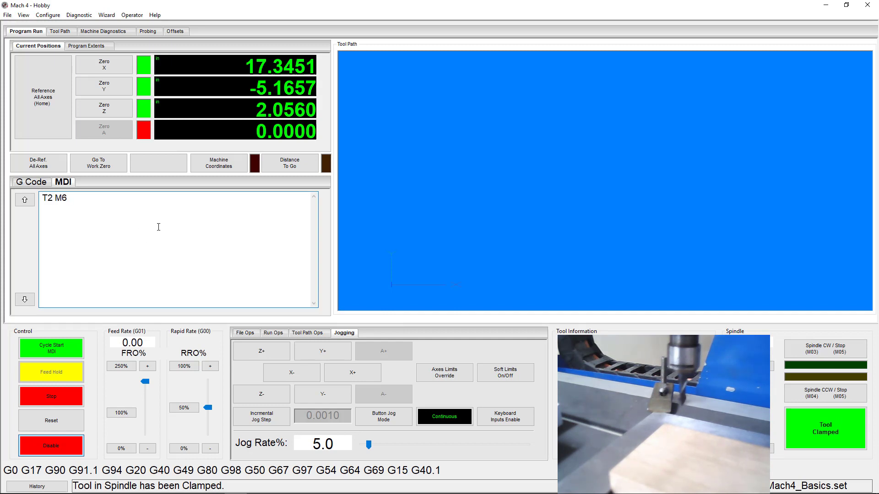
key(Return)
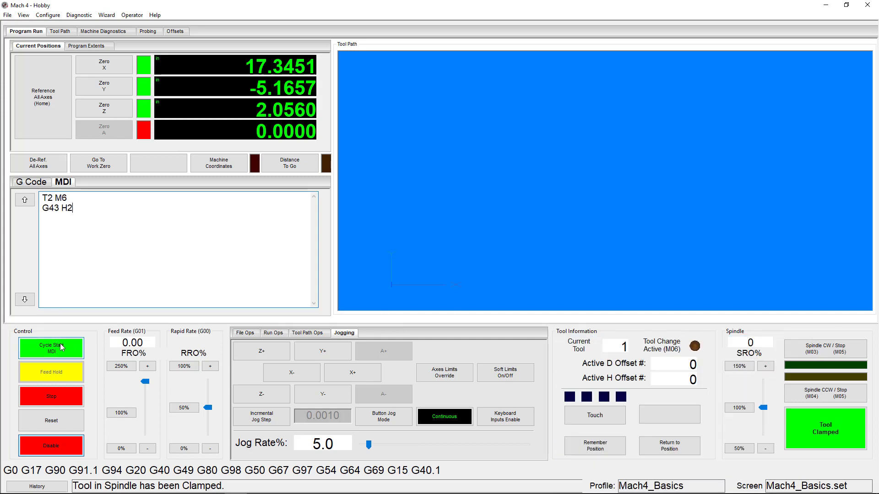
click(64, 348)
click(68, 348)
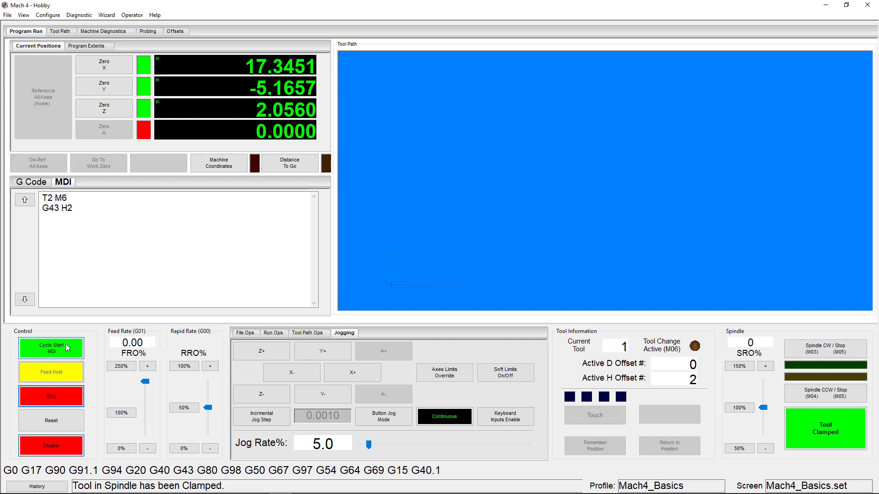
click(67, 348)
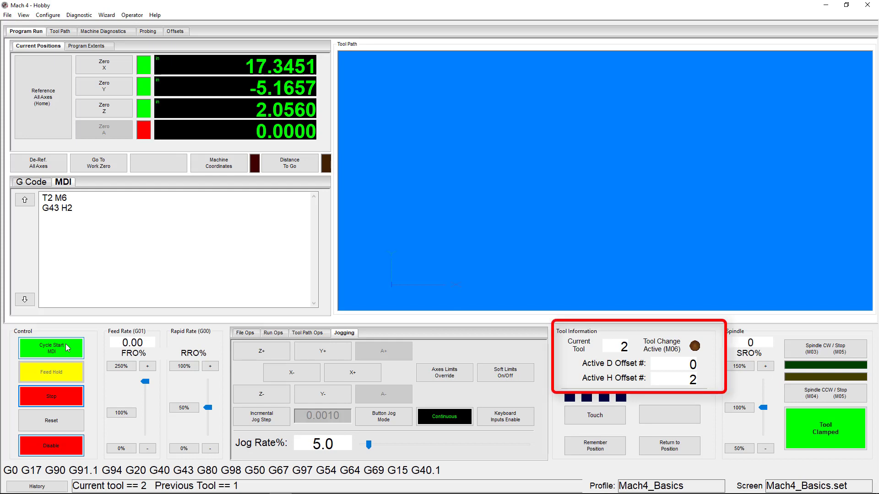
On the Offsets page, toggle height offset so it ends off with G49 and Current H 0
click(175, 32)
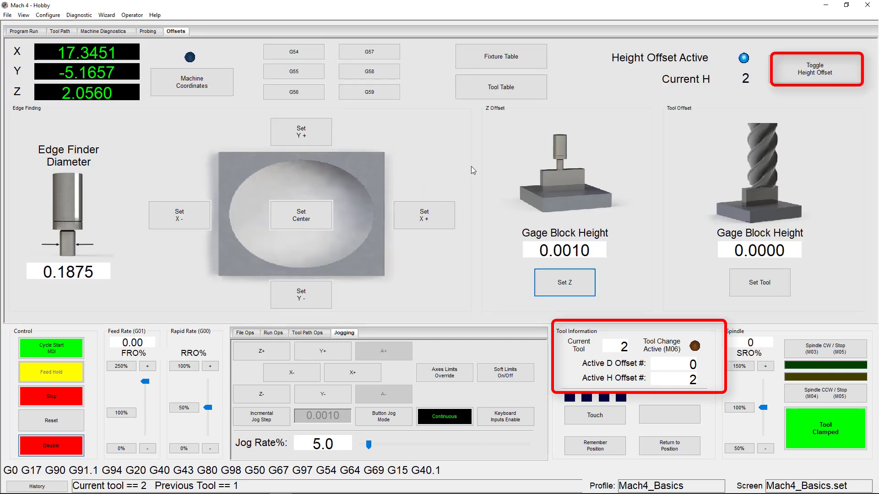
click(850, 72)
click(849, 71)
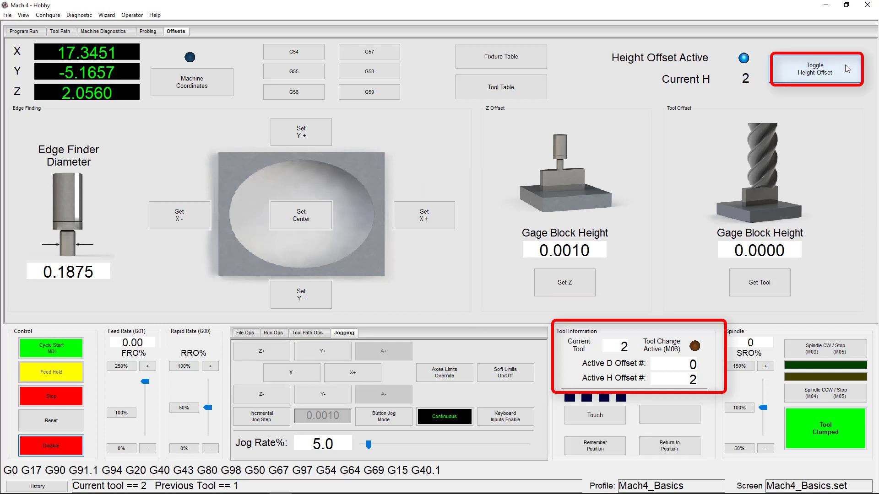
click(846, 68)
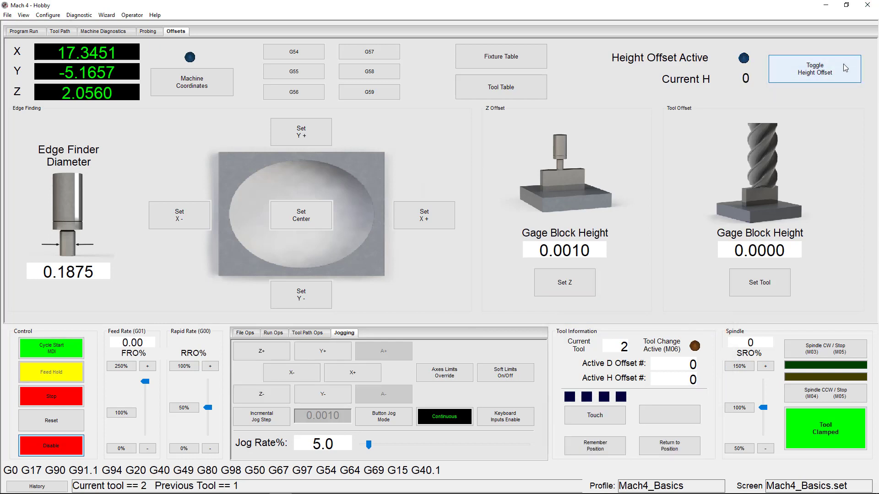
Turn height offset back on and lower tool 2 to the gauge in 0.0010 steps
click(846, 68)
click(260, 397)
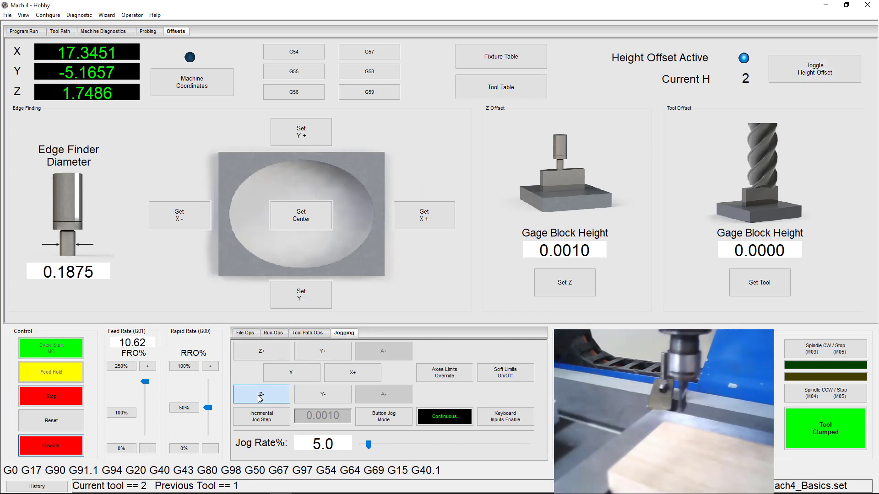
click(260, 396)
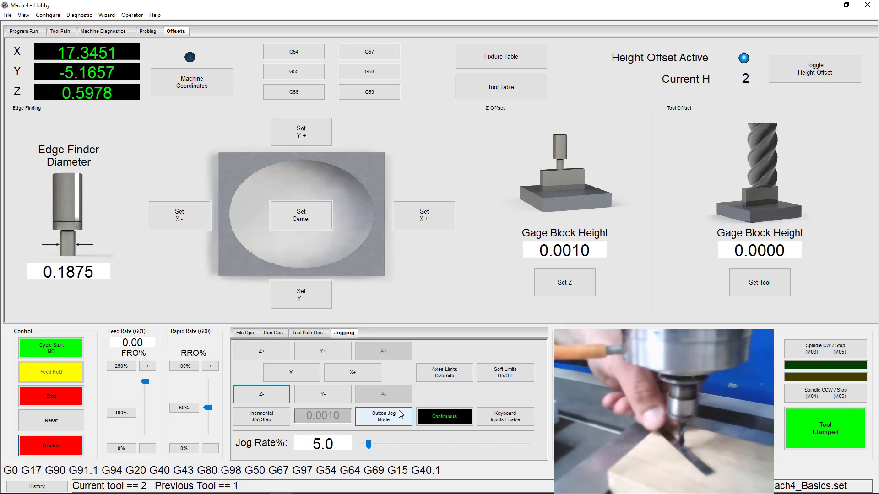
click(378, 420)
click(275, 398)
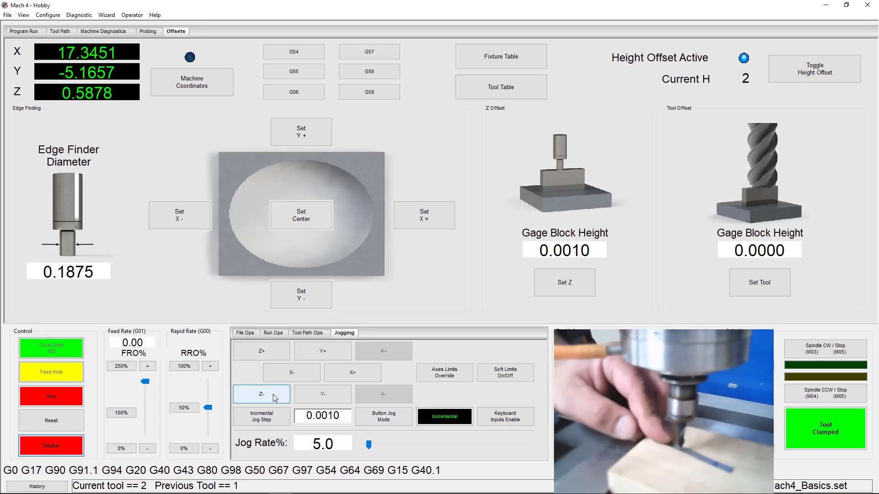
click(275, 397)
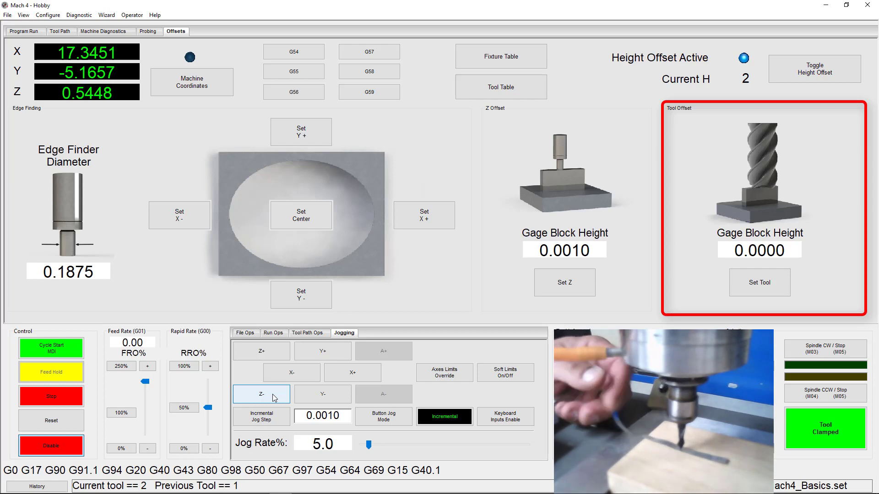
Enter a 0.0010 tool gage block height and record tool 2's offset of 0.5438
click(772, 255)
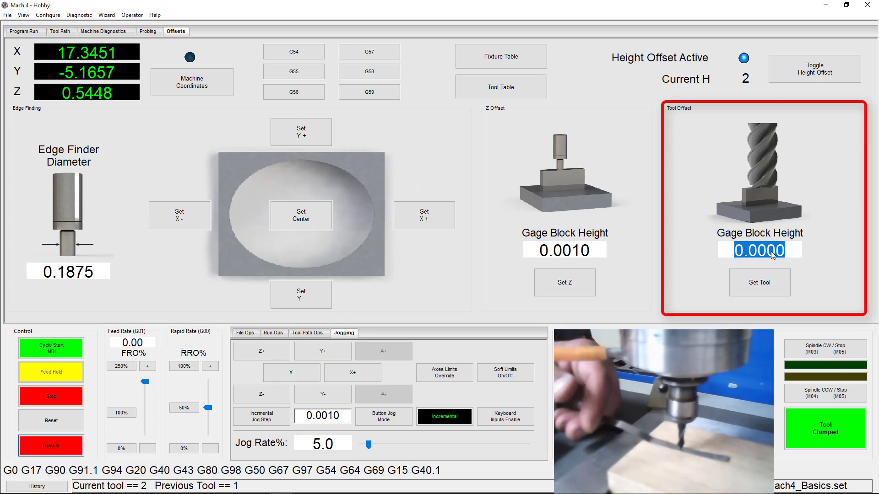
text(0.0010)
click(760, 282)
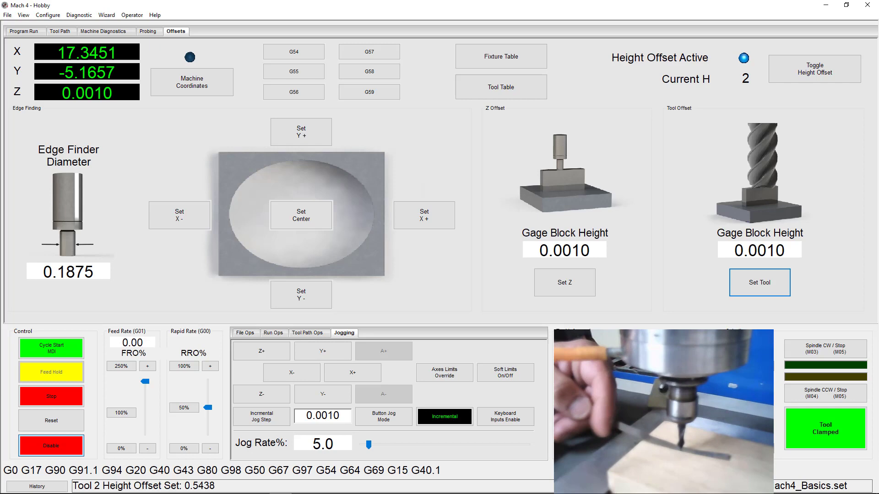
click(813, 70)
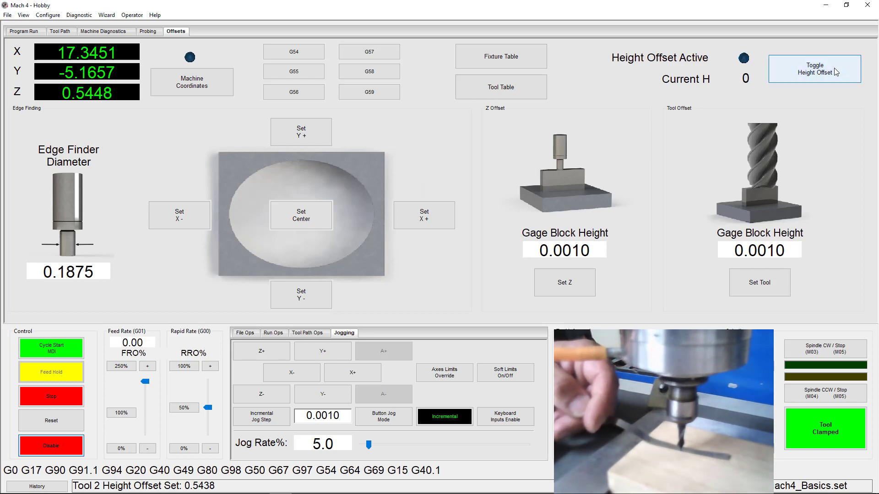
click(815, 68)
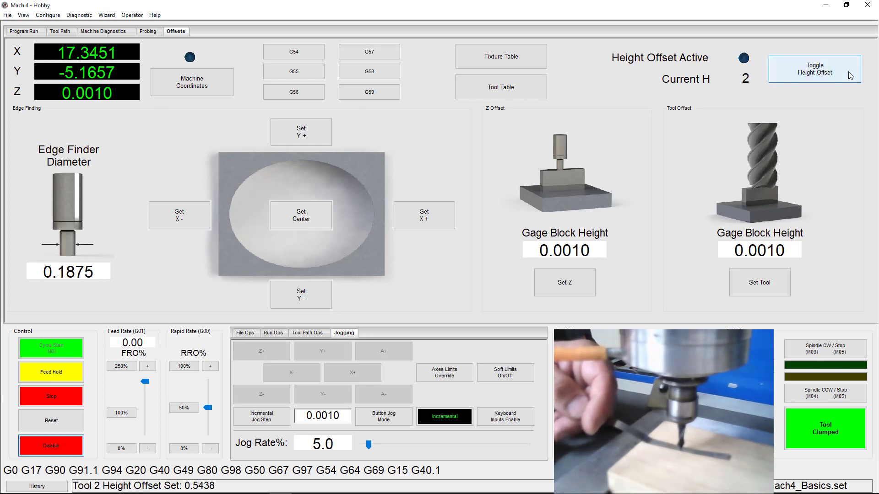
click(23, 15)
click(45, 58)
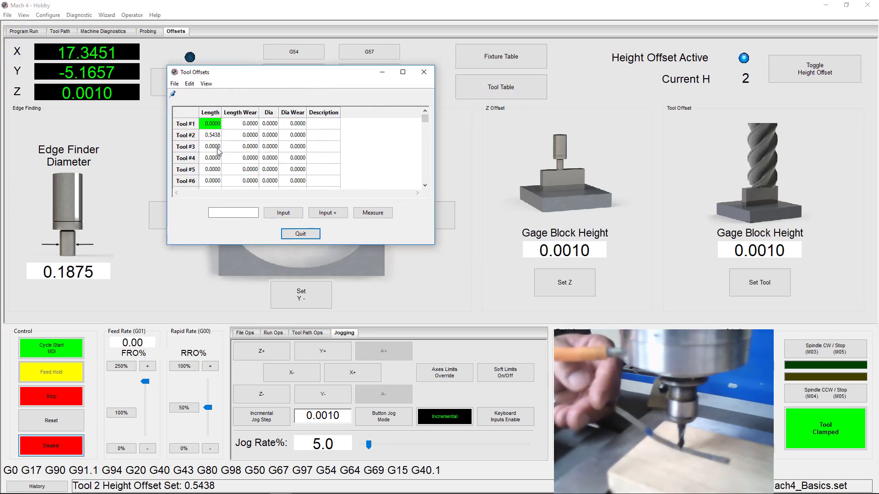
click(216, 137)
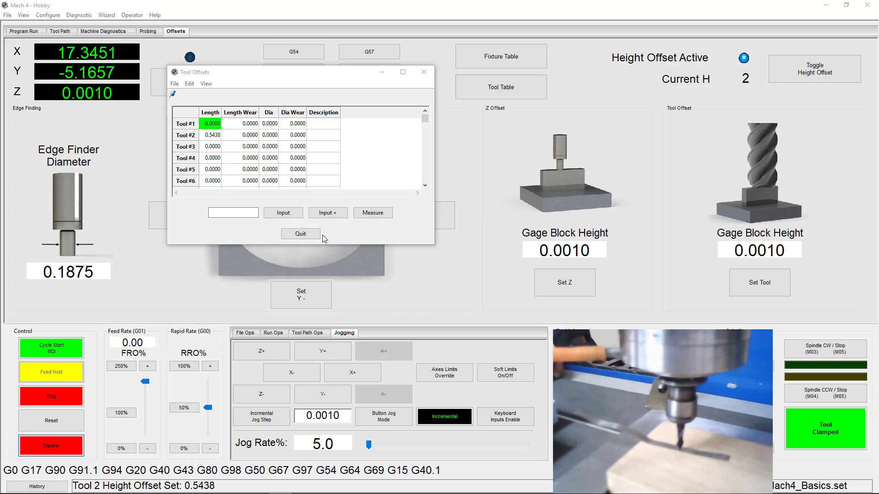
click(301, 235)
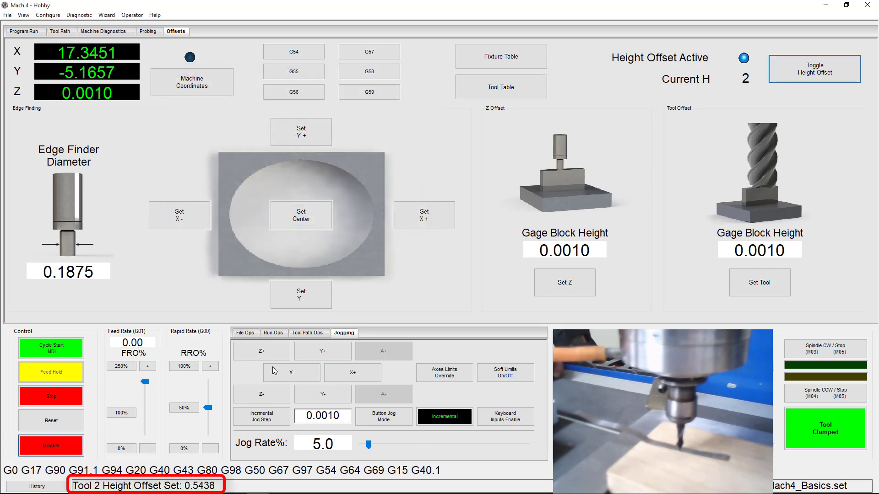
Set the jog rate to 15% and raise Z to 1.8438
drag(379, 444, 385, 446)
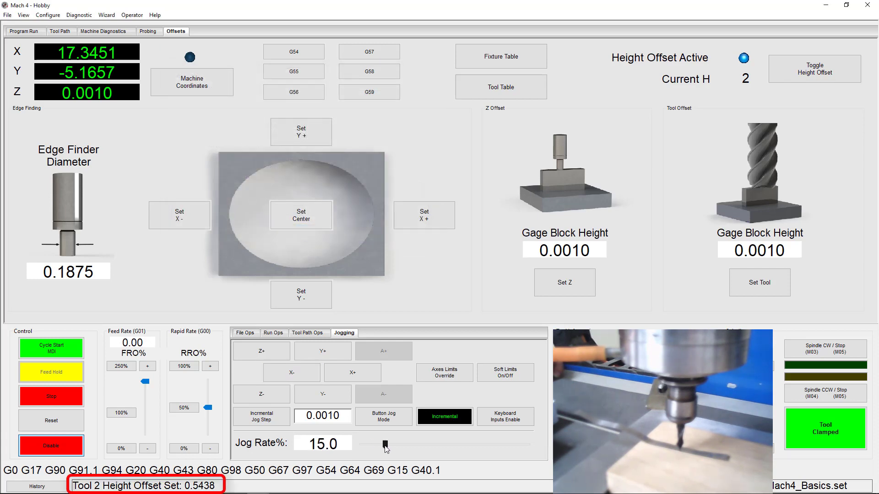
click(266, 356)
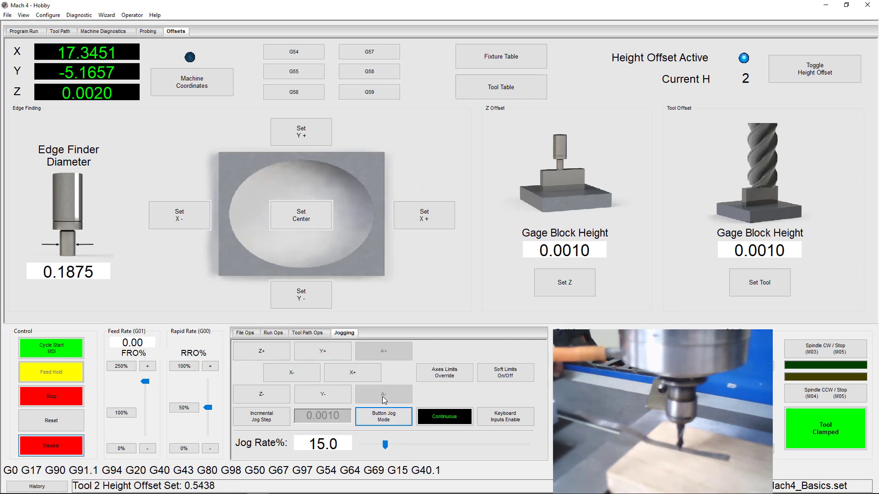
click(274, 353)
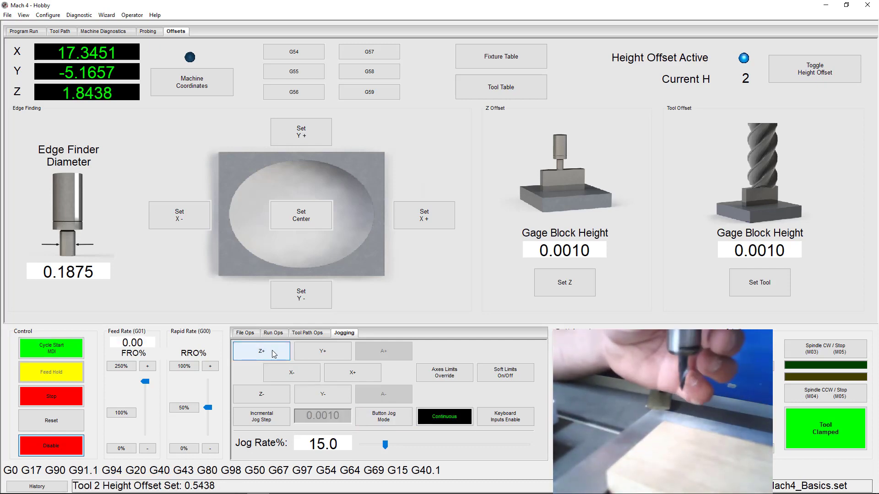
Unclamp and reclamp the spindle to swap tools, then show the Program Run page
click(846, 422)
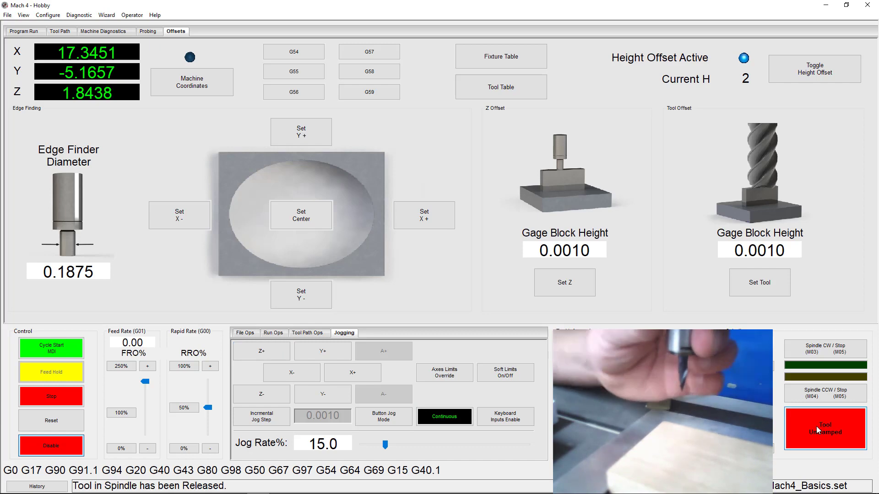
click(847, 422)
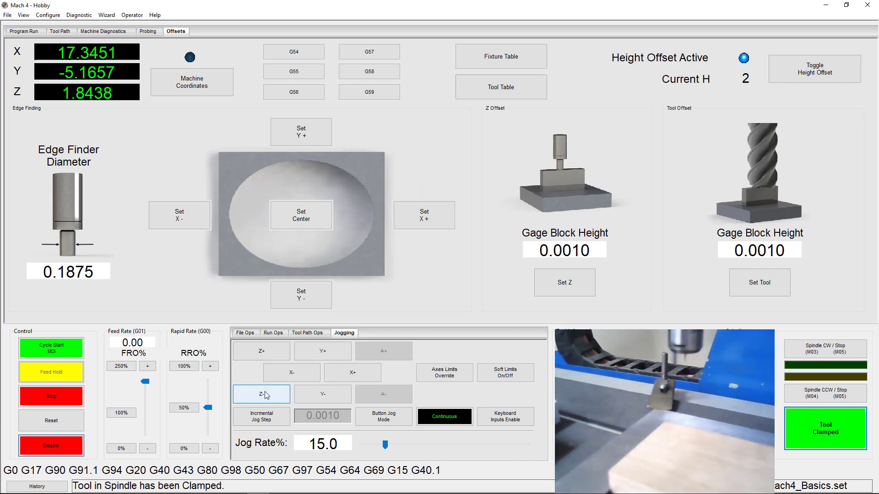
click(25, 31)
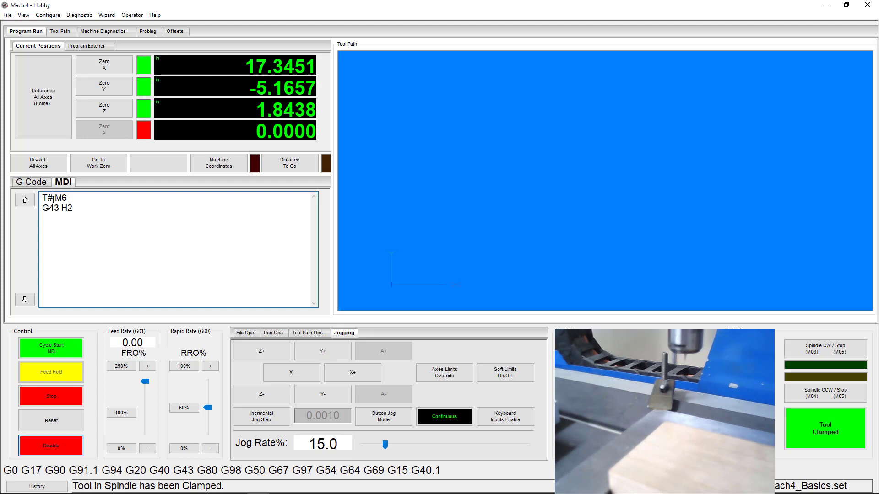
Change the MDI offset to H3 and run T3 M6 / G43 H3
key(BackSpace)
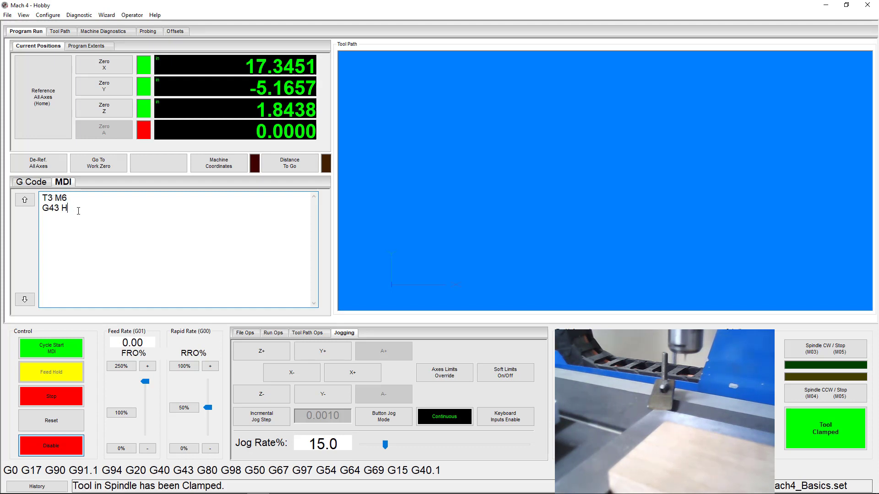
text(3)
click(62, 355)
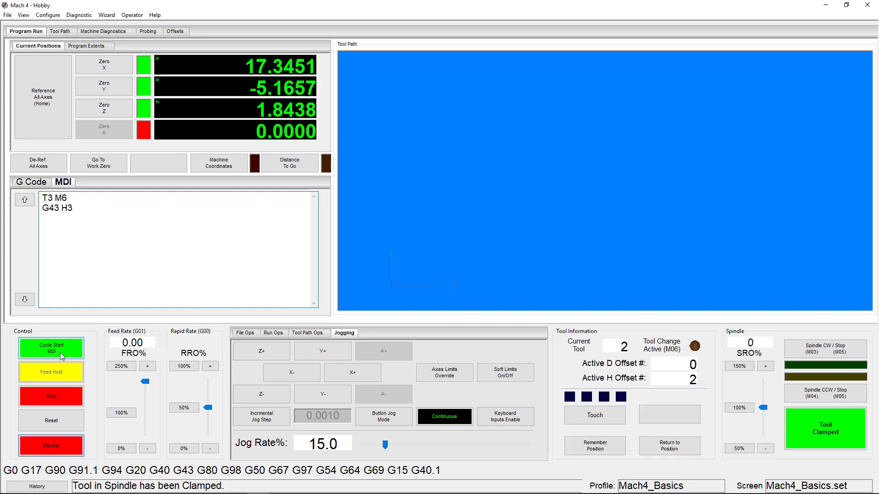
click(61, 356)
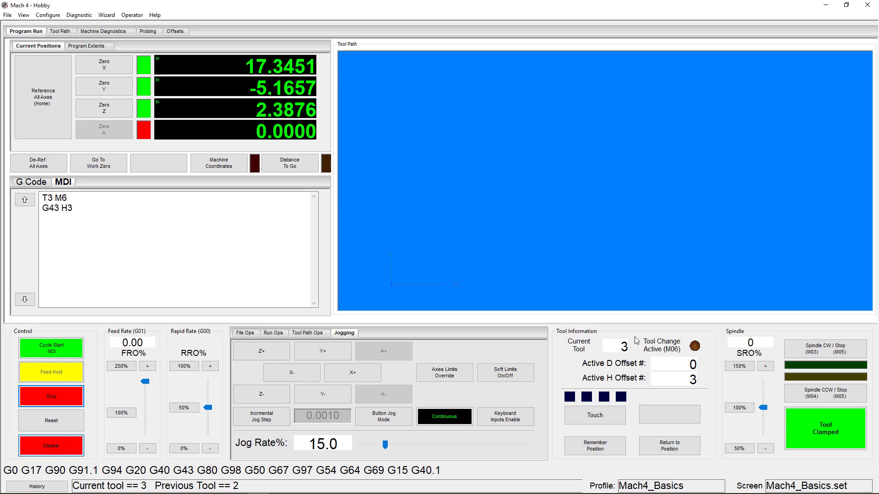
On the Offsets page, jog tool 3 down continuously toward the gage block
click(174, 32)
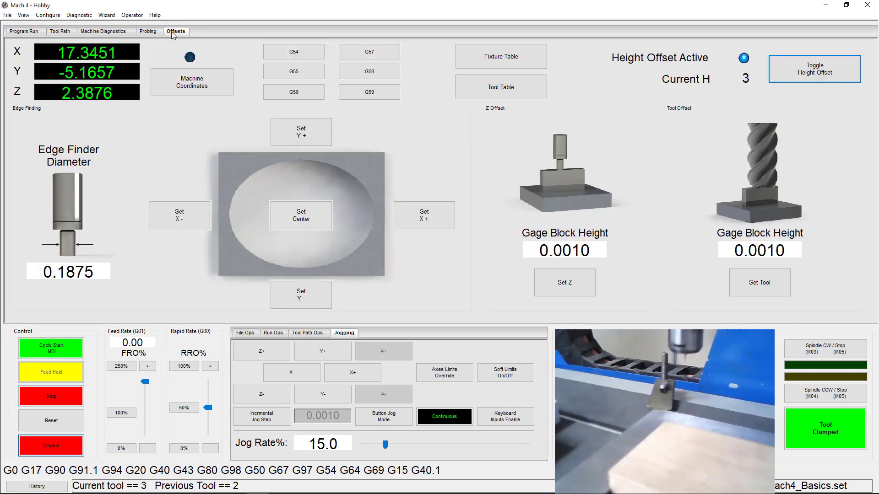
click(262, 396)
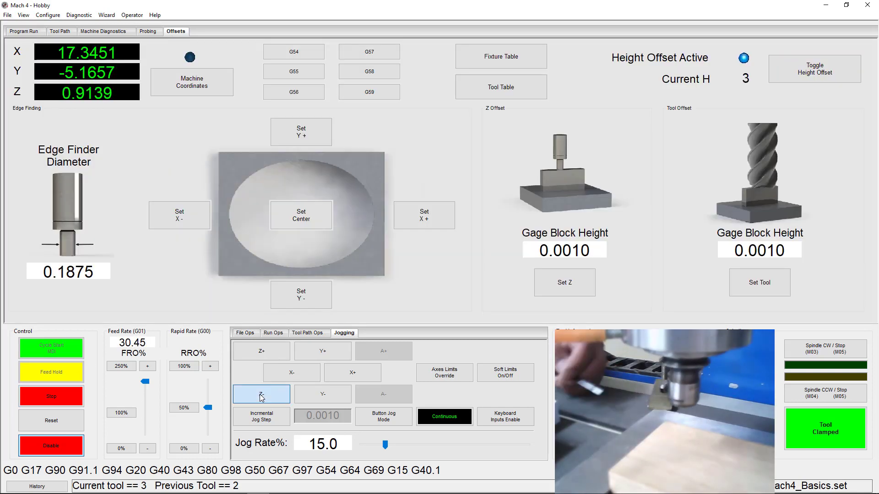
drag(261, 397, 261, 397)
Step Z down in 0.0010 increments to -0.2717 and record tool 3's offset as -0.2727
click(383, 417)
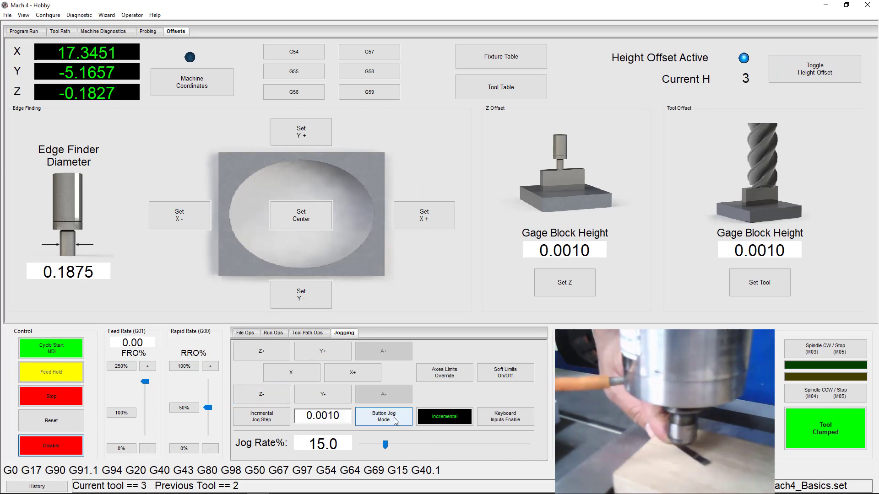
click(268, 397)
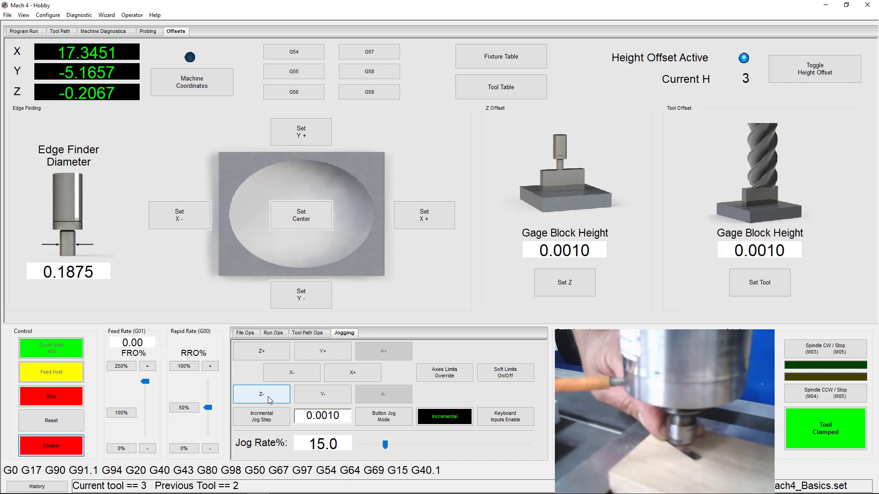
click(268, 397)
click(268, 396)
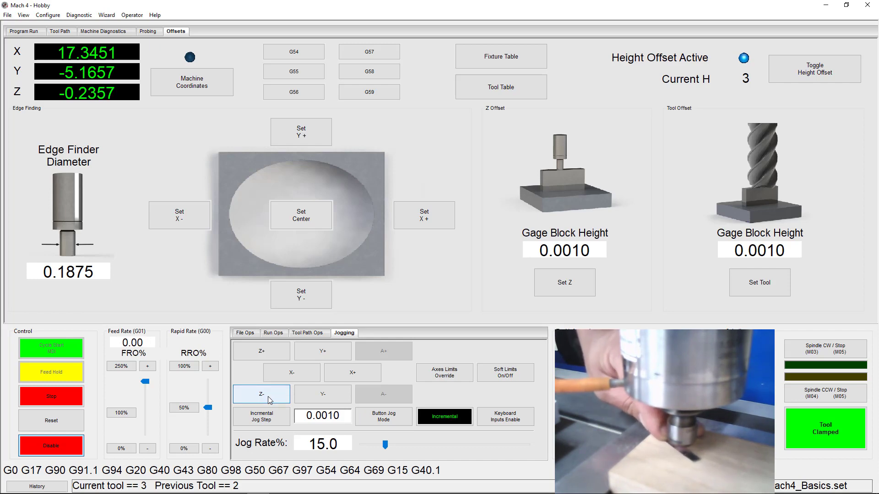
click(268, 396)
click(268, 396)
click(268, 397)
click(268, 396)
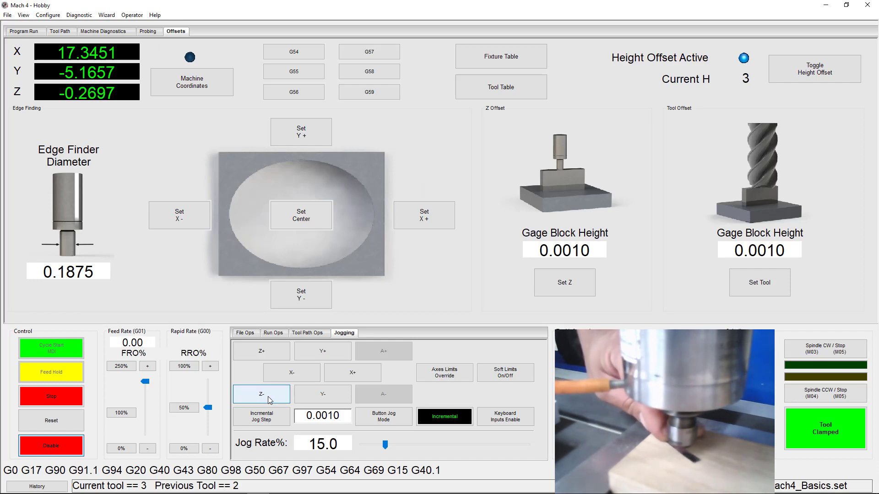
click(268, 396)
click(777, 281)
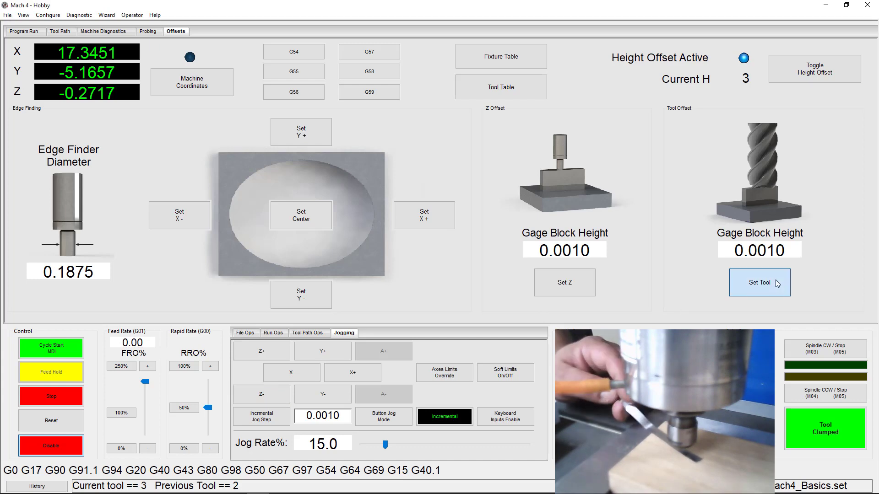
Toggle height offset to compare Z, then check tool 3's -0.2727 length in the Tool Table
click(829, 80)
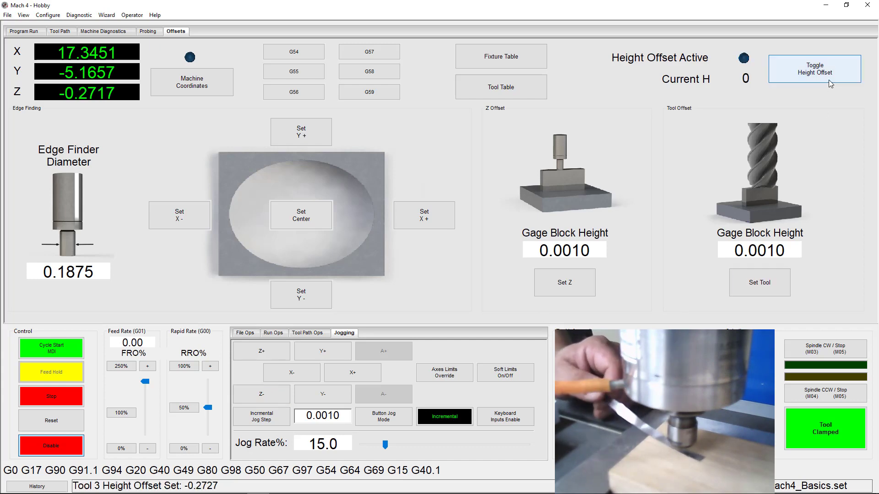
click(829, 79)
click(830, 77)
click(830, 77)
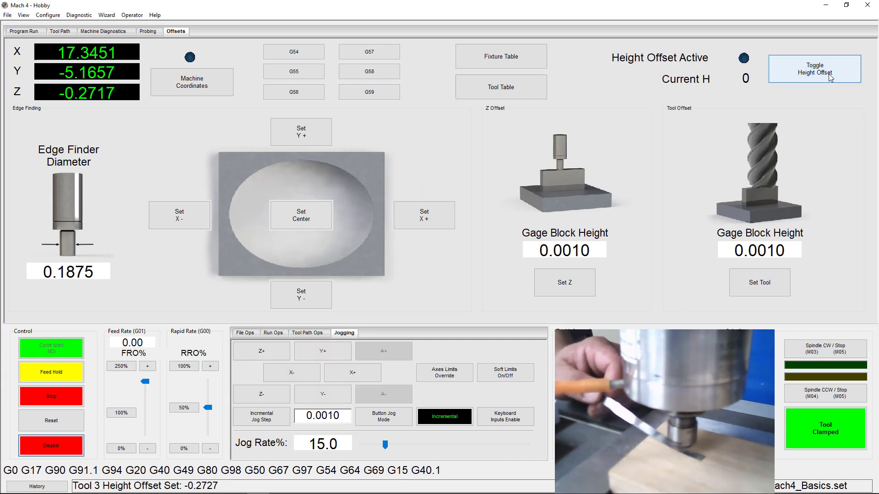
click(830, 77)
click(525, 91)
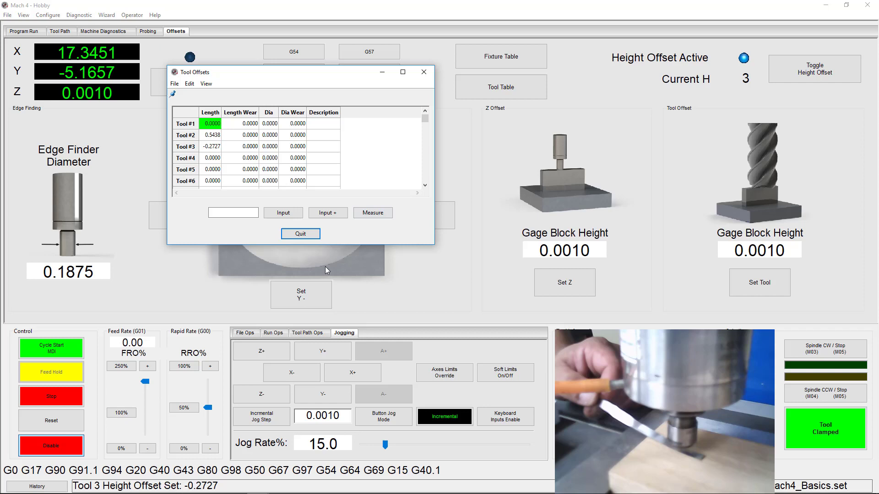
click(212, 147)
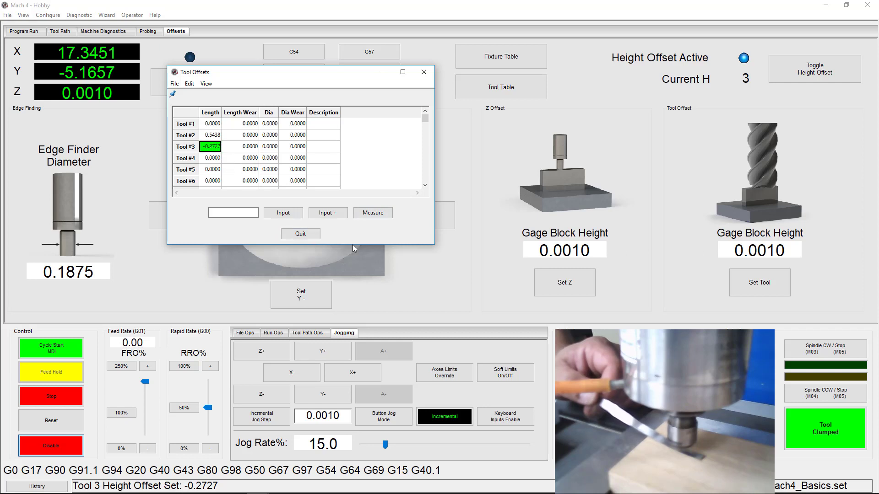
Close the offsets table, jog Z continuously up to 1.8657, and unclamp tool 3 from the spindle
click(300, 234)
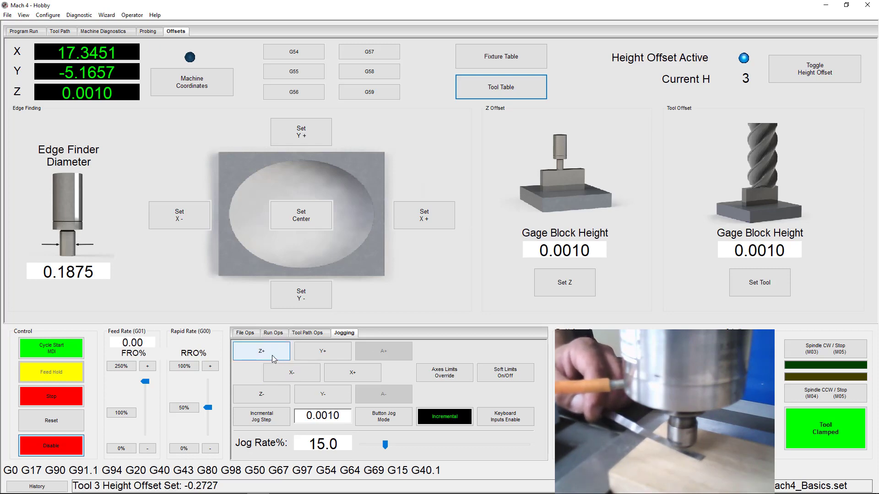
click(368, 419)
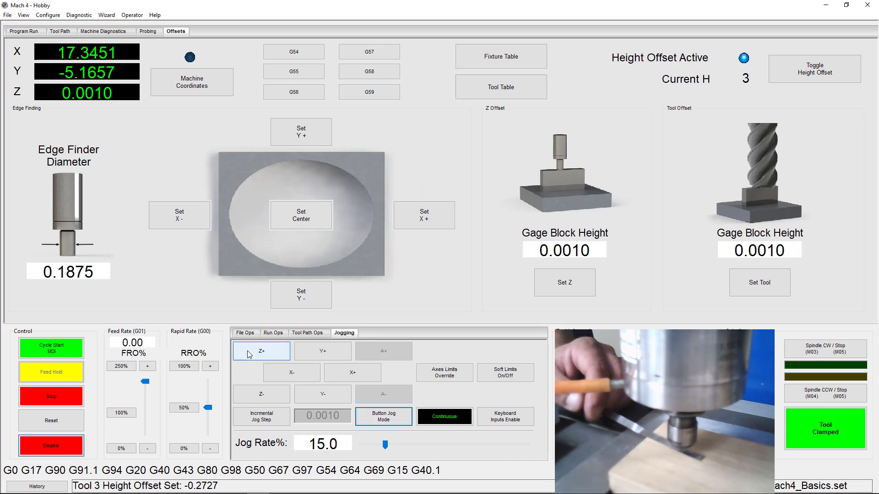
drag(247, 354, 248, 354)
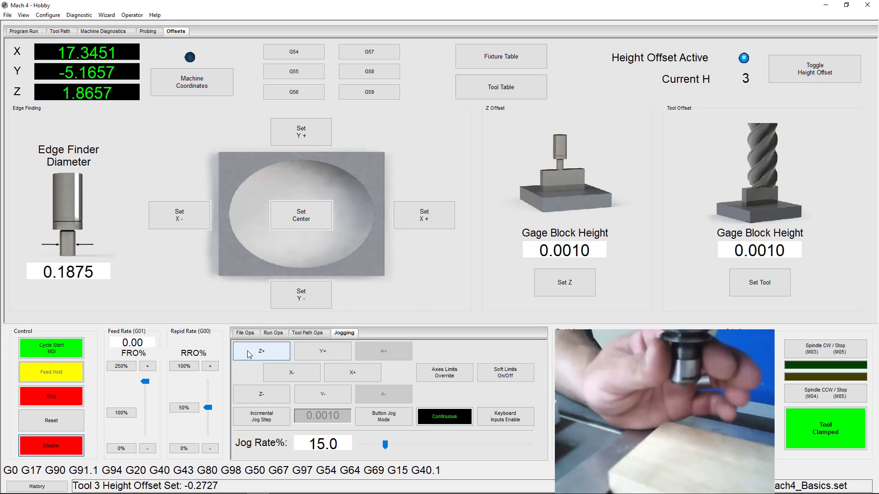
click(815, 439)
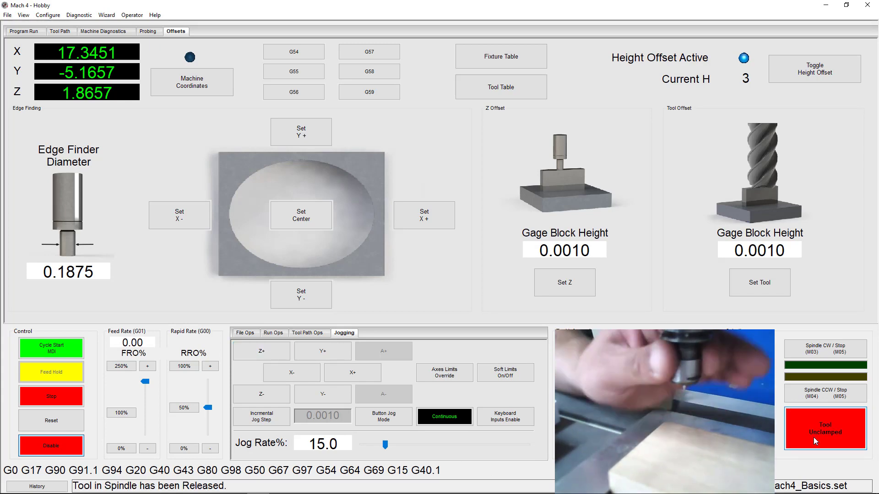